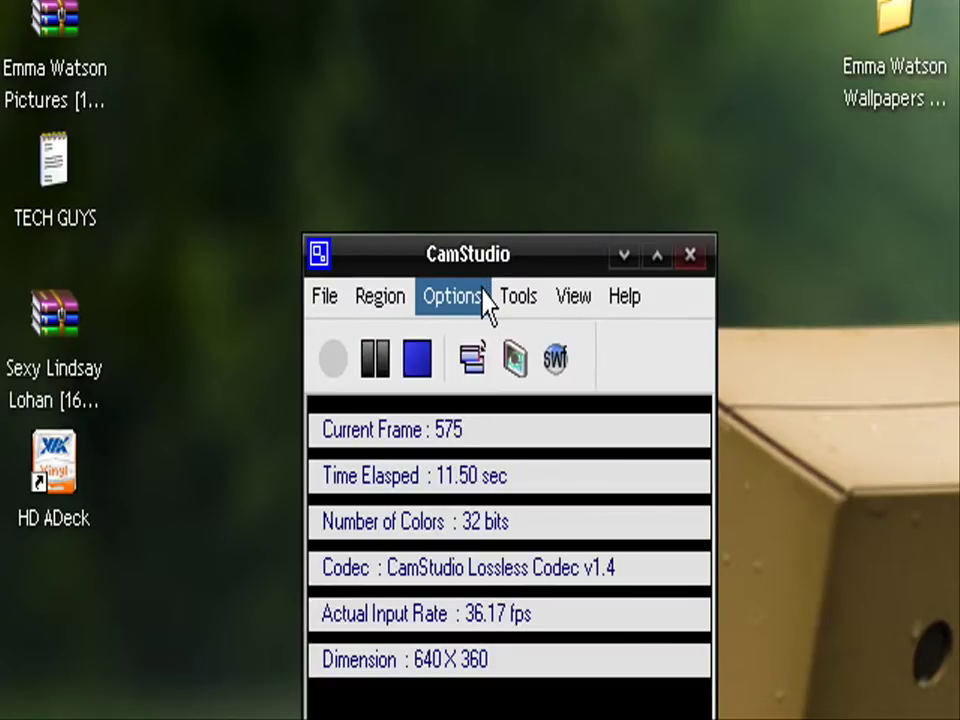
pyautogui.moveTo(520, 266); pyautogui.dragTo(519, 398)
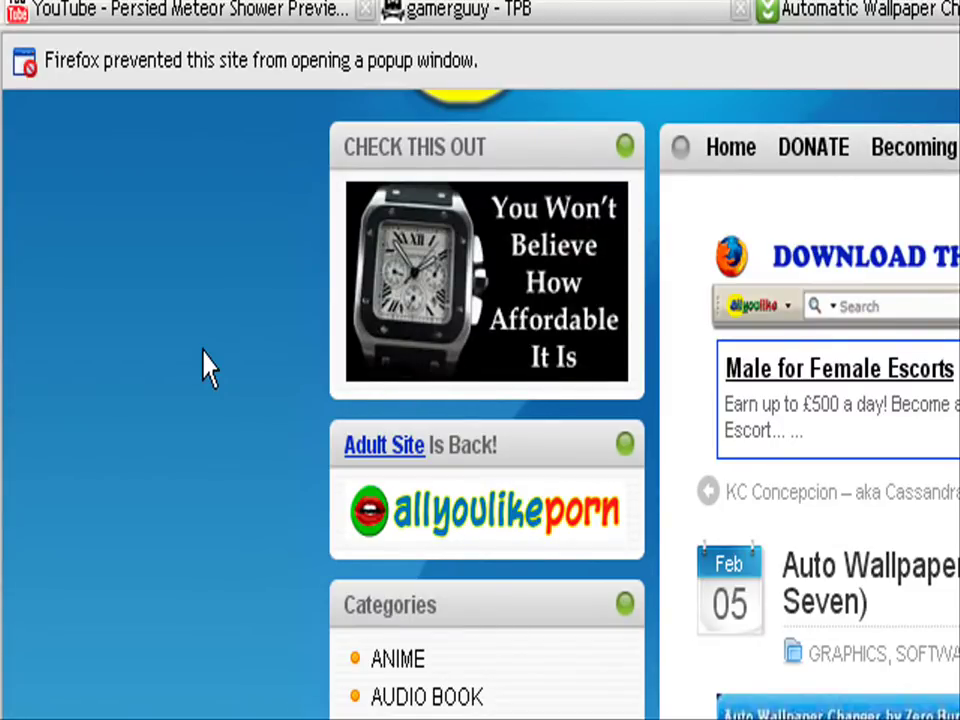
# Find the Auto Wallpaper Changer download links on the page and open the Rapidshare link for AutoWallChange.rar
pyautogui.scroll(-5, 296, 634)
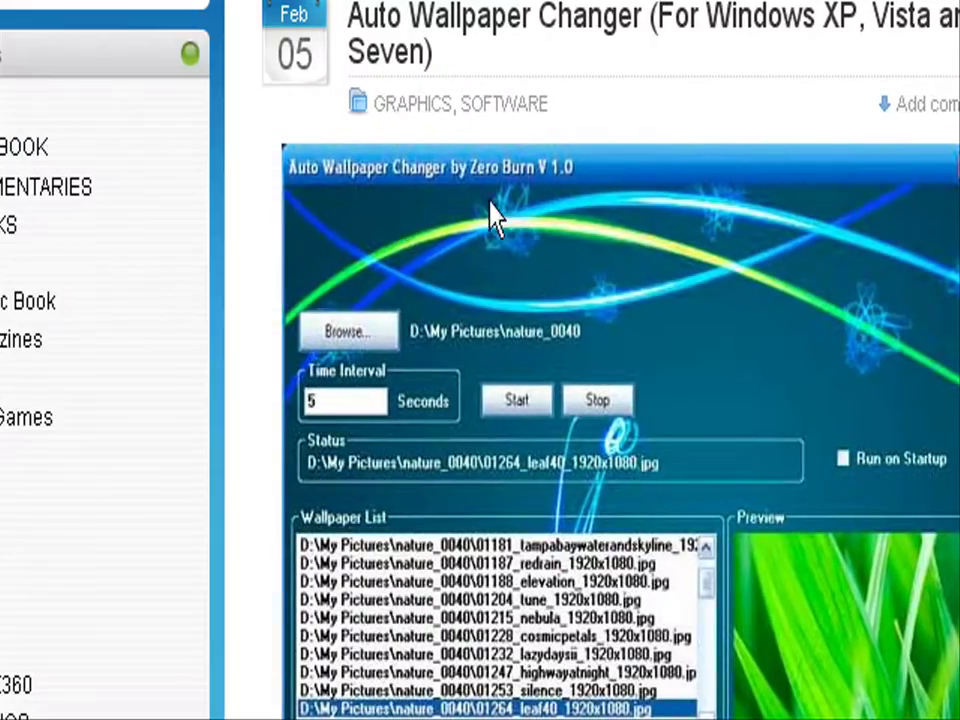
pyautogui.scroll(-6, 686, 386)
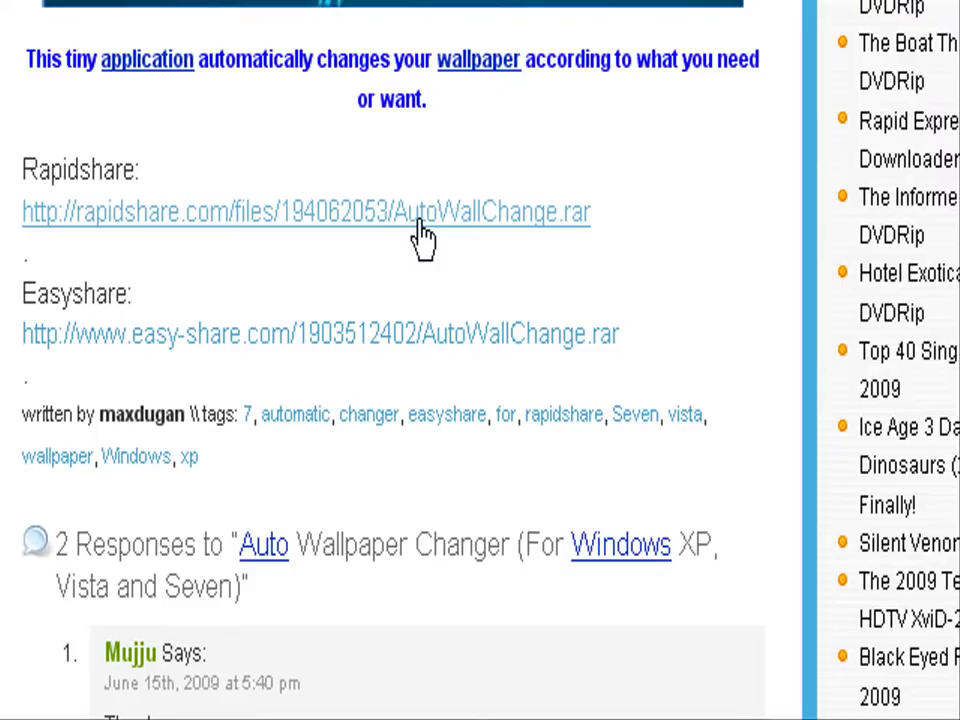
pyautogui.scroll(8, 423, 237)
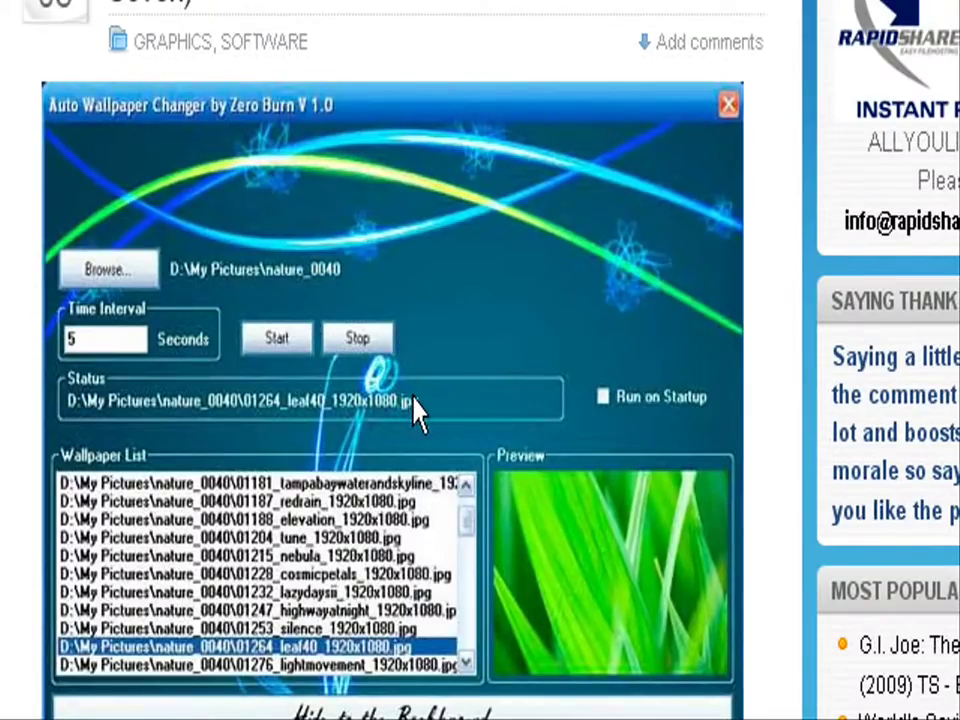
pyautogui.scroll(-5, 411, 429)
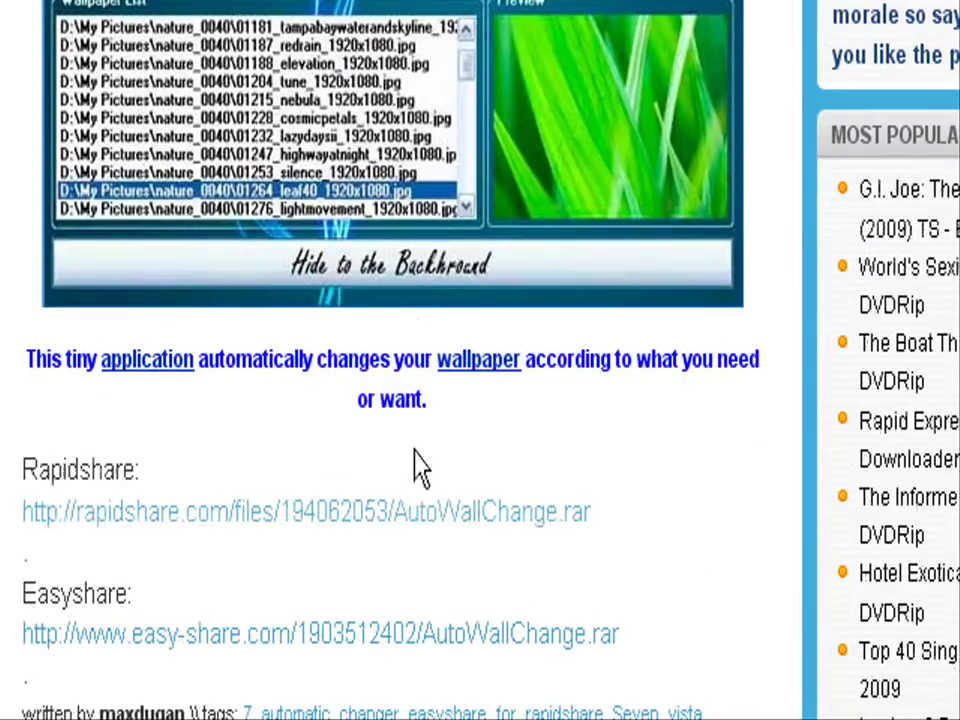
pyautogui.click(426, 540)
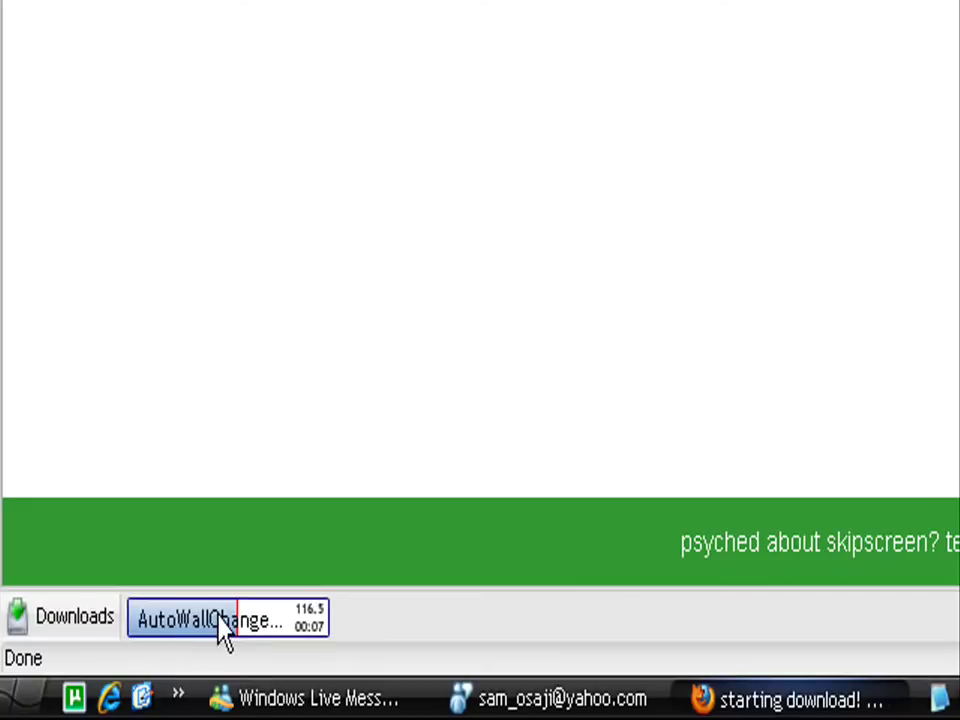
# Open the downloaded AutoWallChange.rar, extract its AutoWallChange folder to the desktop and close the archive
pyautogui.moveTo(223, 633)
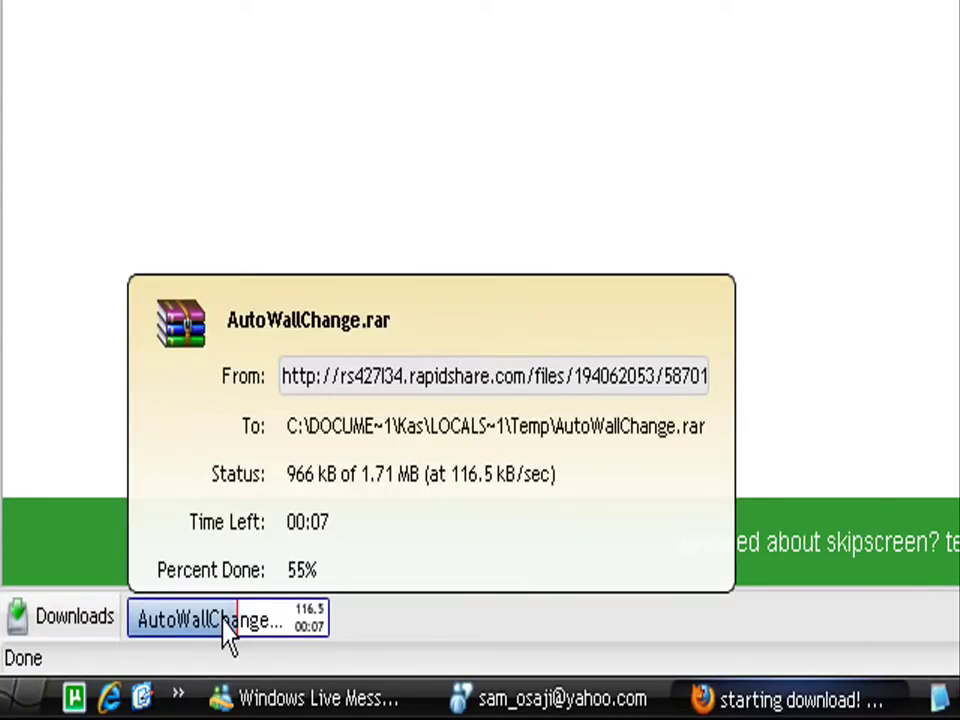
pyautogui.click(225, 626)
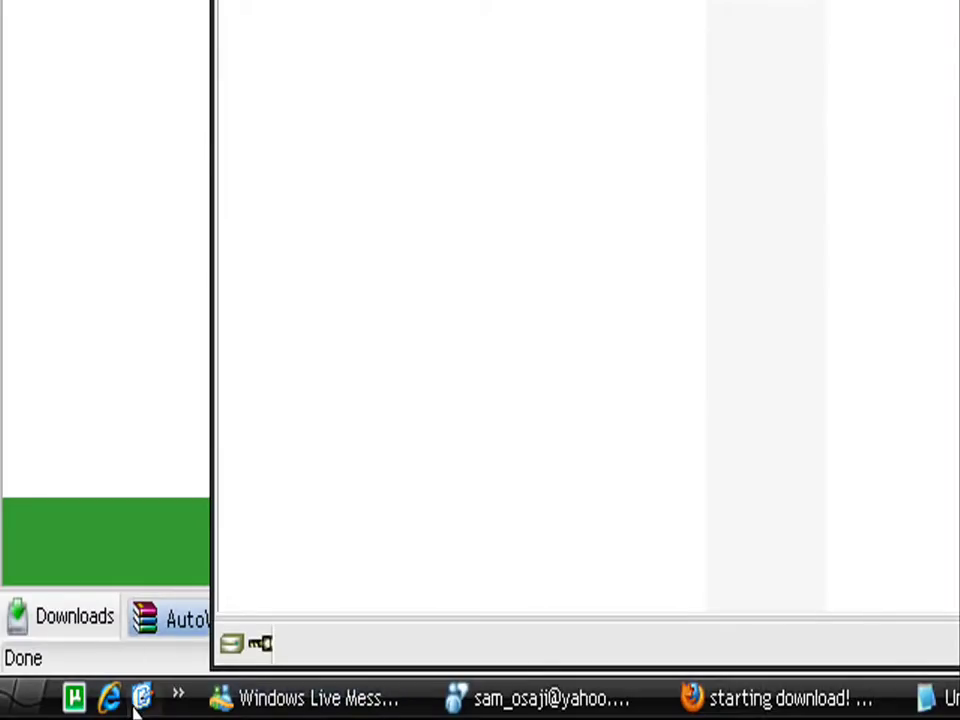
pyautogui.click(143, 699)
pyautogui.click(536, 696)
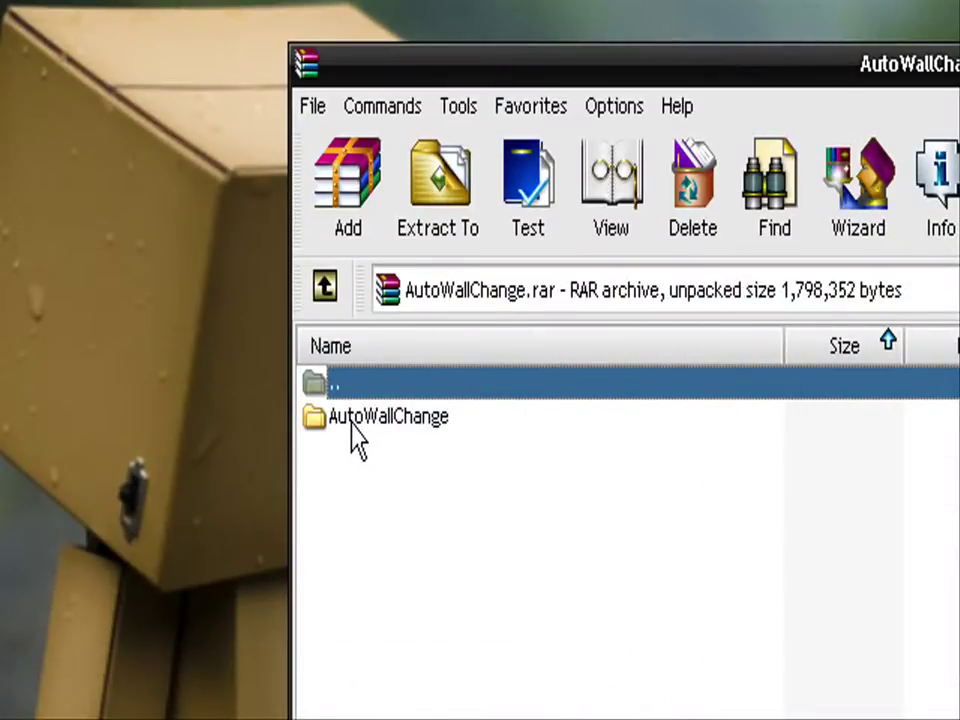
pyautogui.moveTo(358, 440); pyautogui.dragTo(102, 430)
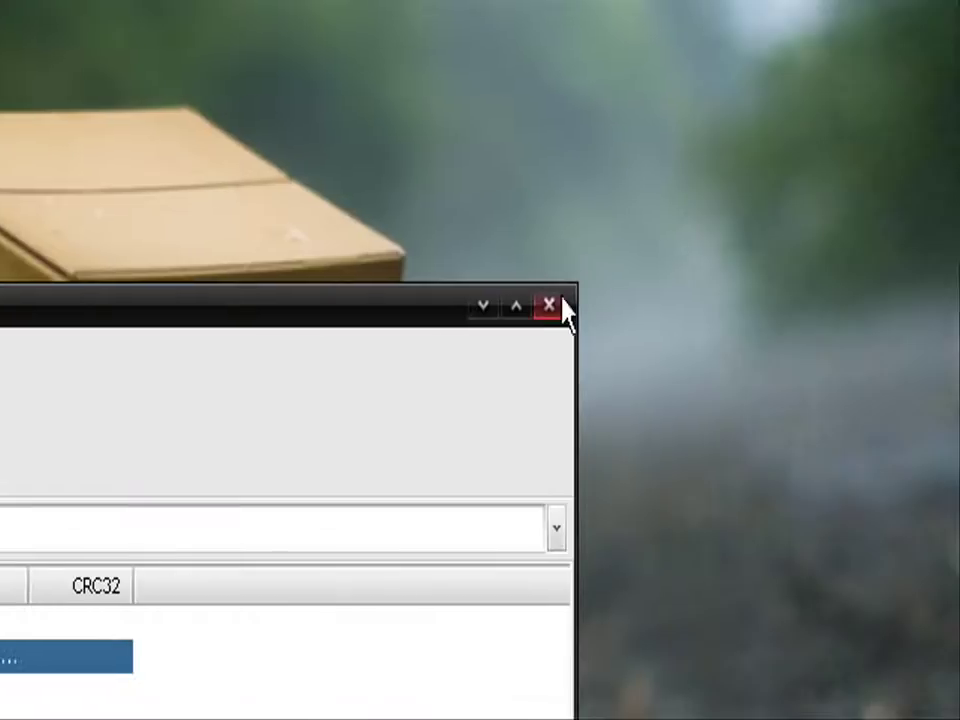
pyautogui.click(551, 306)
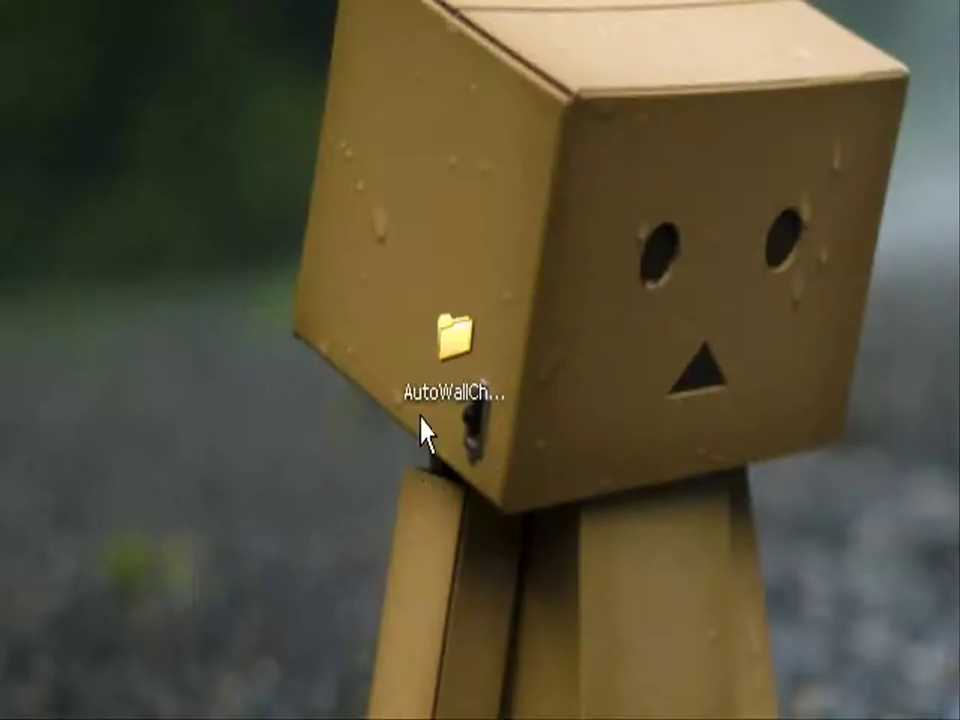
# Open the extracted AutoWallChange folder from the desktop and launch Automatic Wallpaper changer, dismissing its welcome message
pyautogui.moveTo(450, 343); pyautogui.dragTo(553, 418)
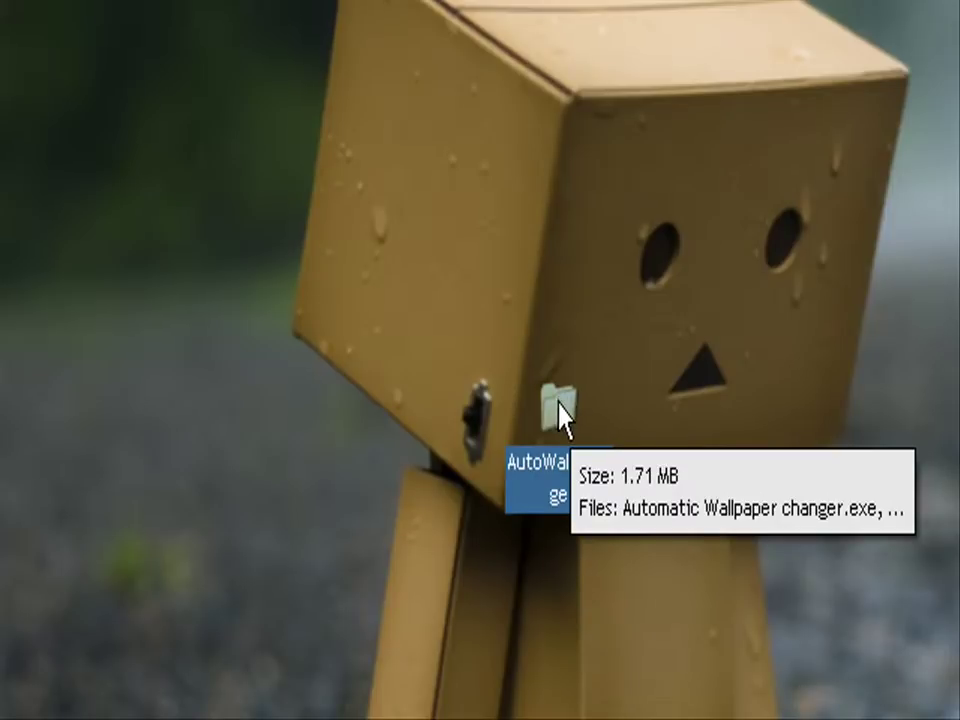
pyautogui.doubleClick(560, 408)
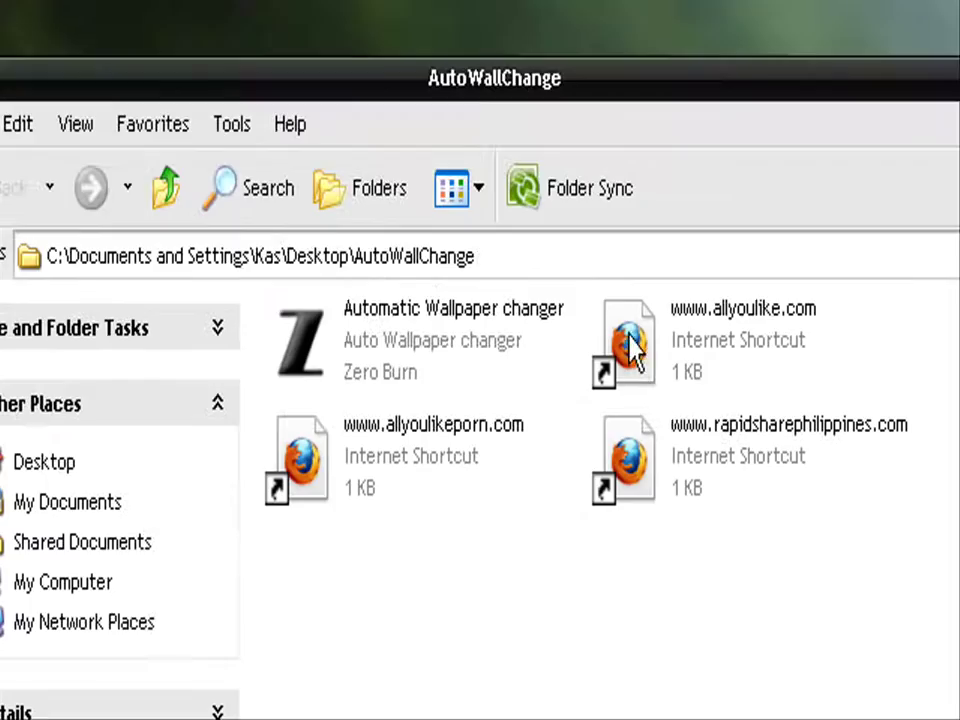
pyautogui.click(318, 372)
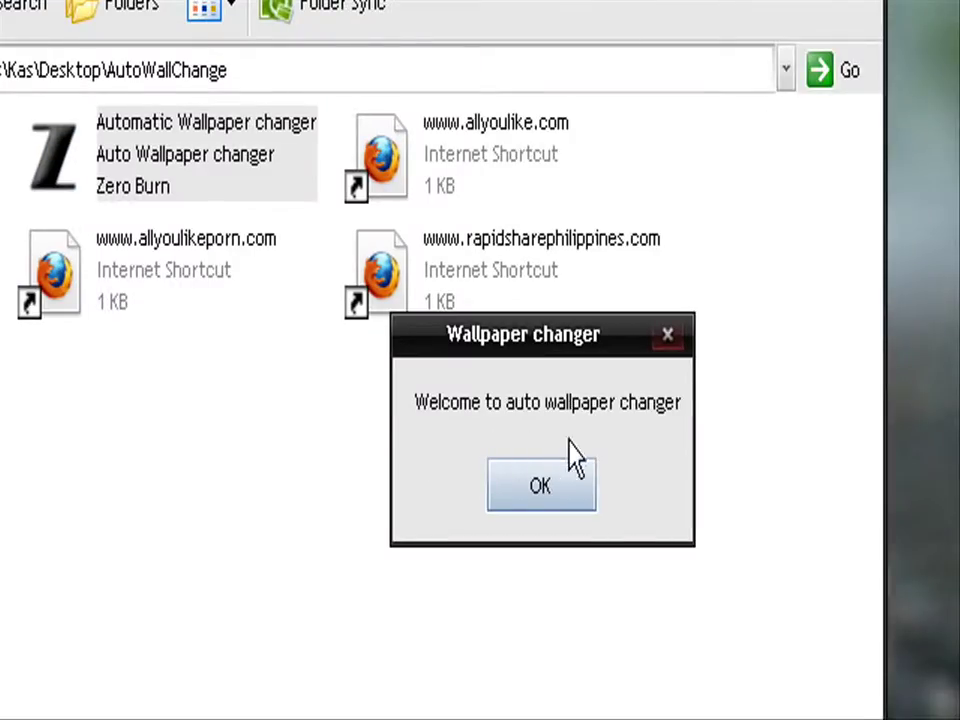
pyautogui.click(540, 490)
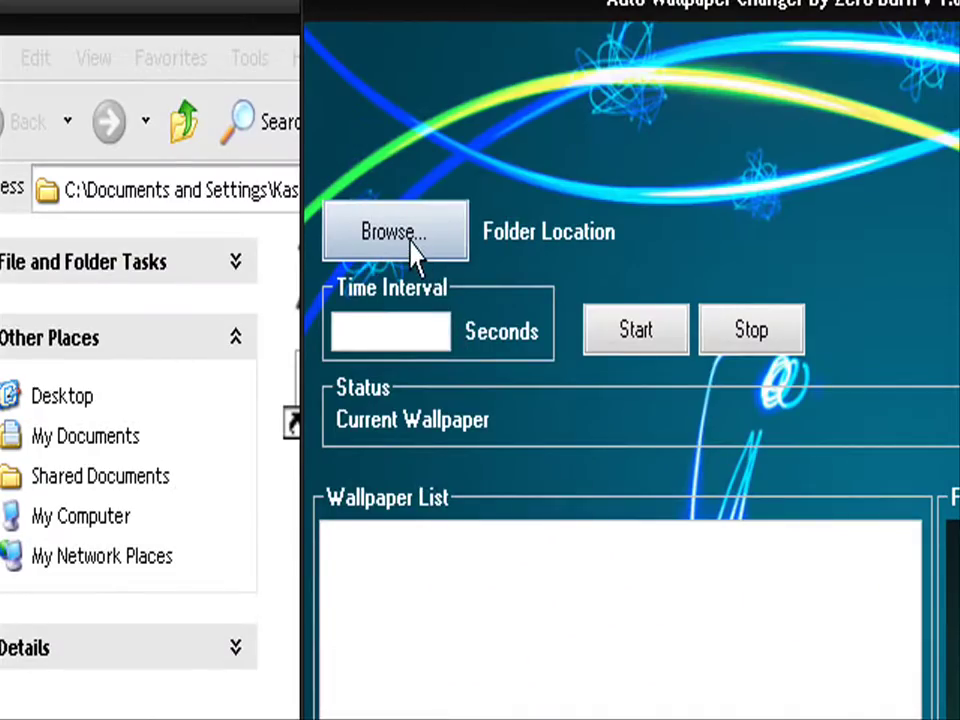
# Choose the Best Wallpapers folder inside OTHER OTHER on drive D: as the wallpaper source folder
pyautogui.click(413, 248)
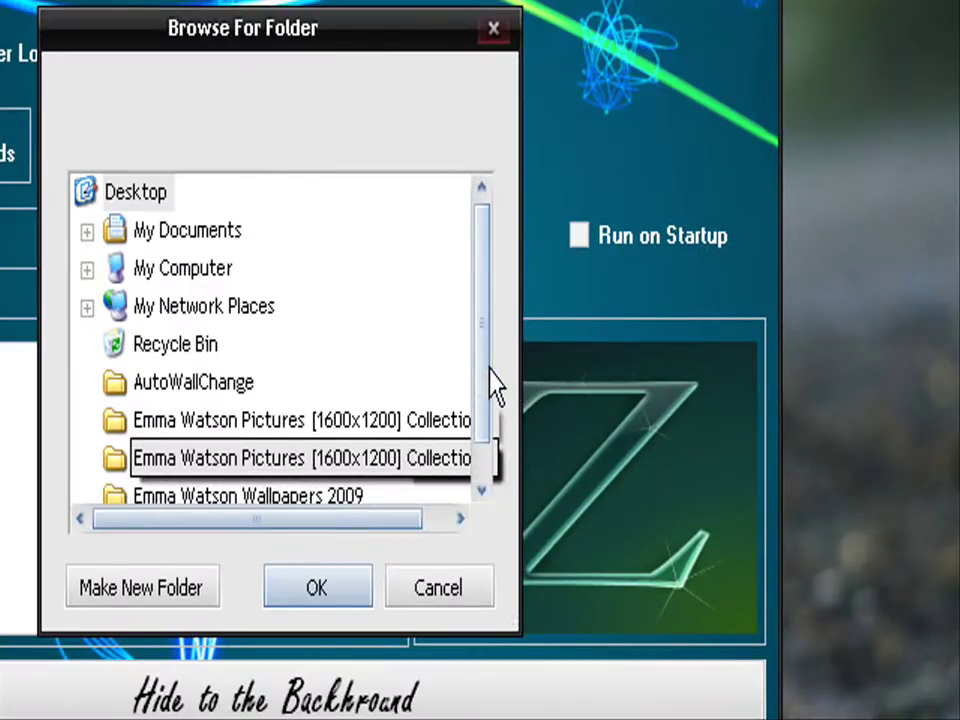
pyautogui.moveTo(750, 364); pyautogui.dragTo(749, 403)
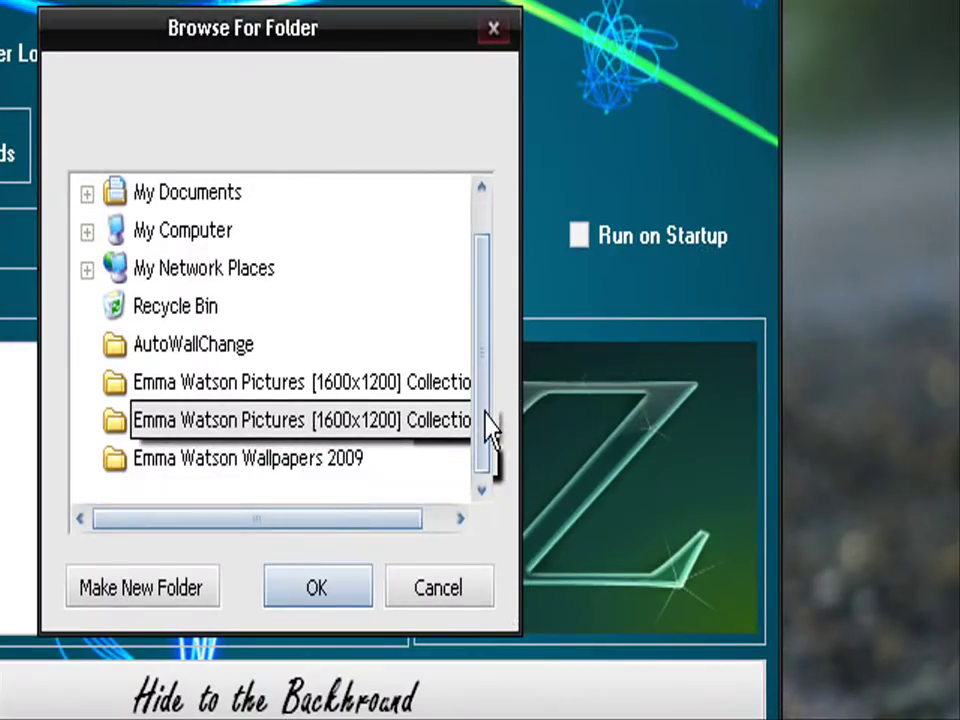
pyautogui.moveTo(489, 428); pyautogui.dragTo(487, 376)
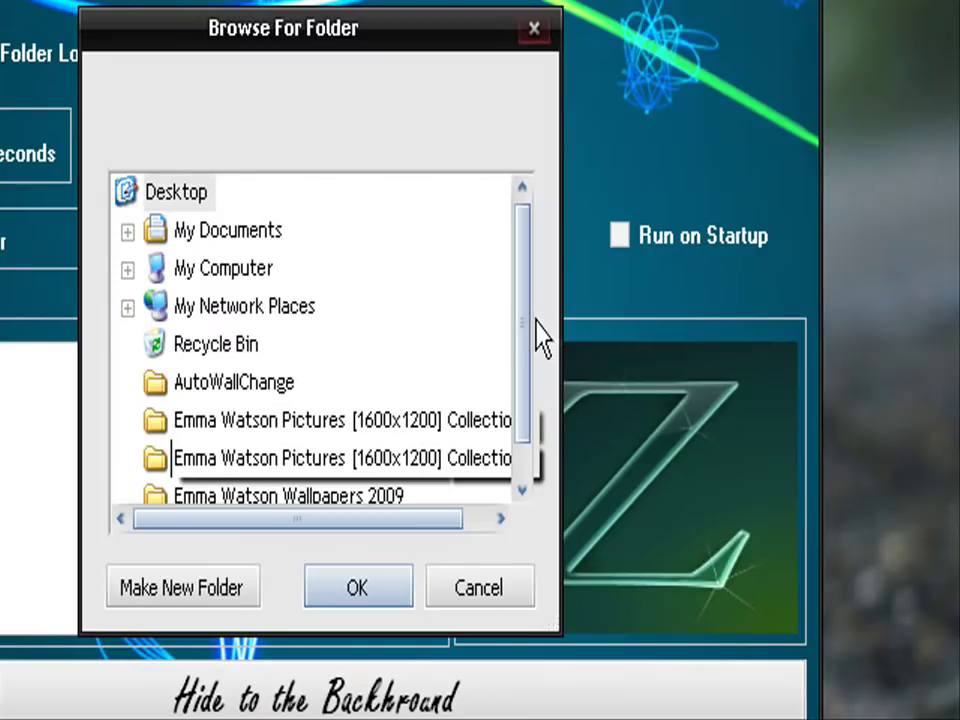
pyautogui.moveTo(522, 325); pyautogui.dragTo(512, 348)
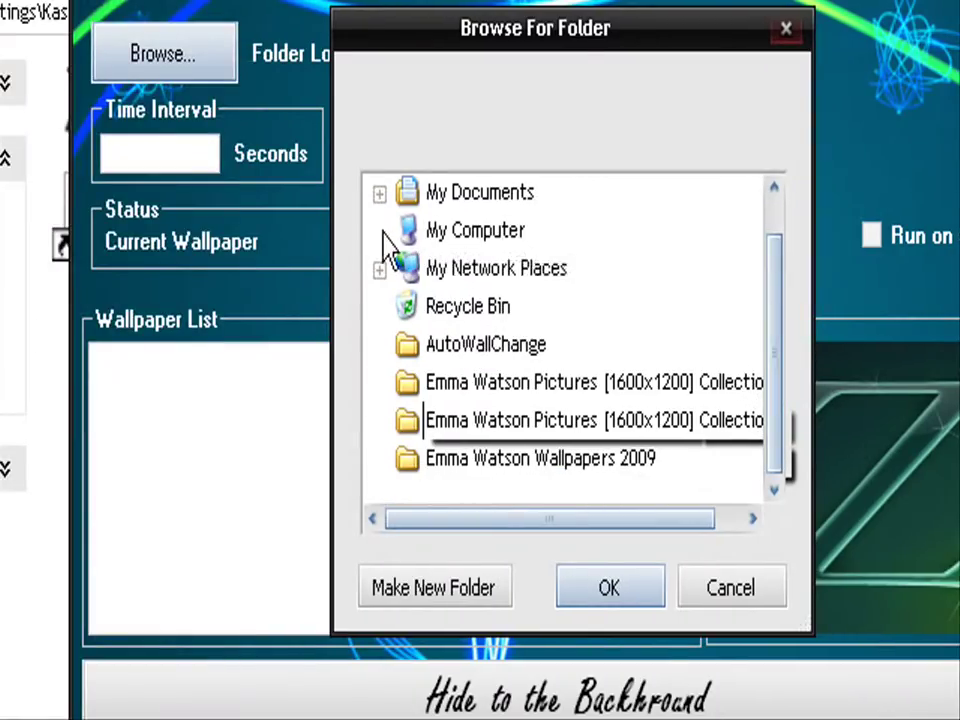
pyautogui.click(127, 230)
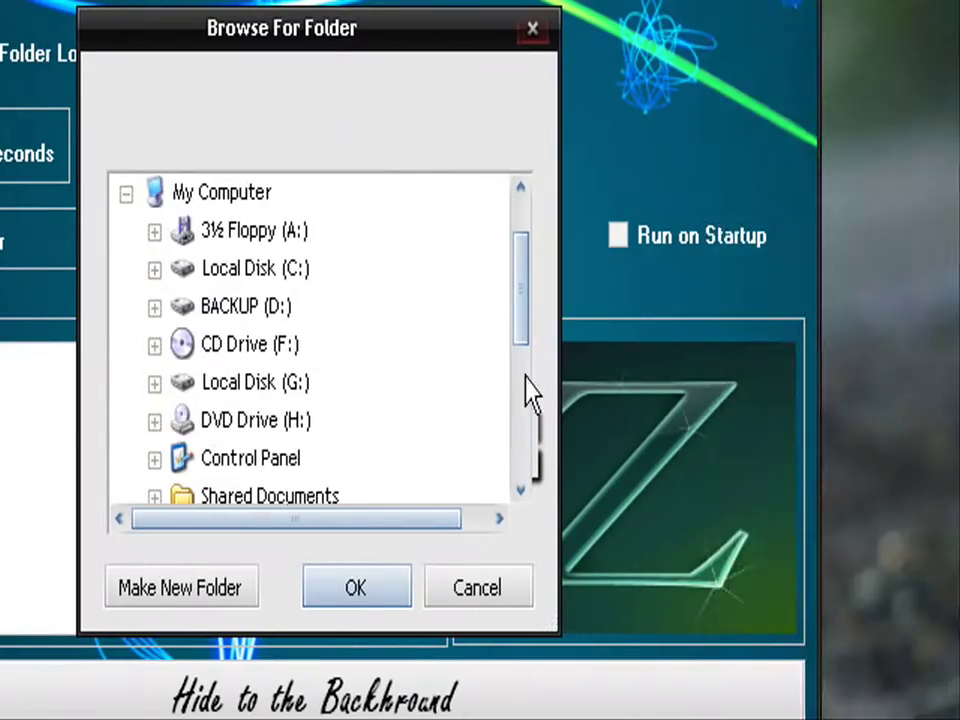
pyautogui.moveTo(527, 318); pyautogui.dragTo(516, 382)
pyautogui.click(154, 269)
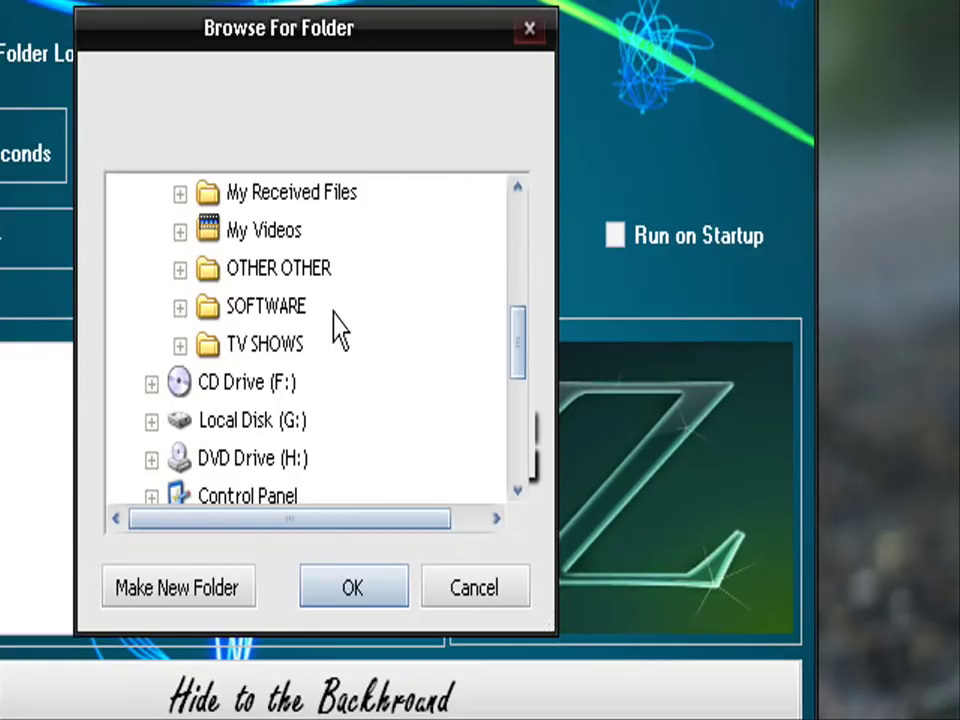
pyautogui.click(300, 278)
pyautogui.doubleClick(300, 278)
pyautogui.doubleClick(318, 308)
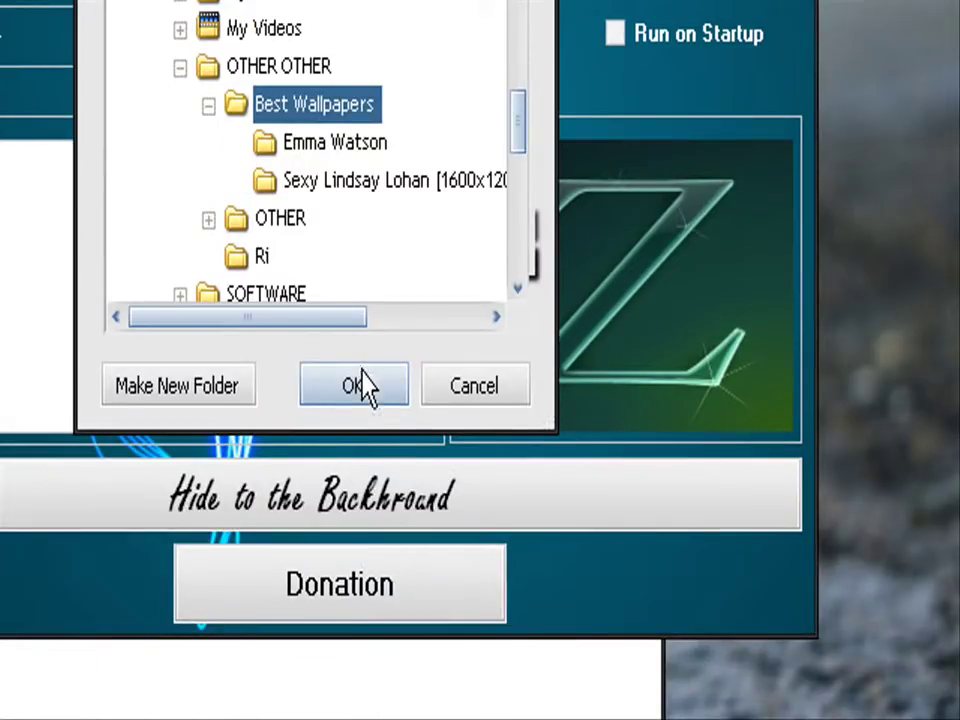
pyautogui.click(356, 386)
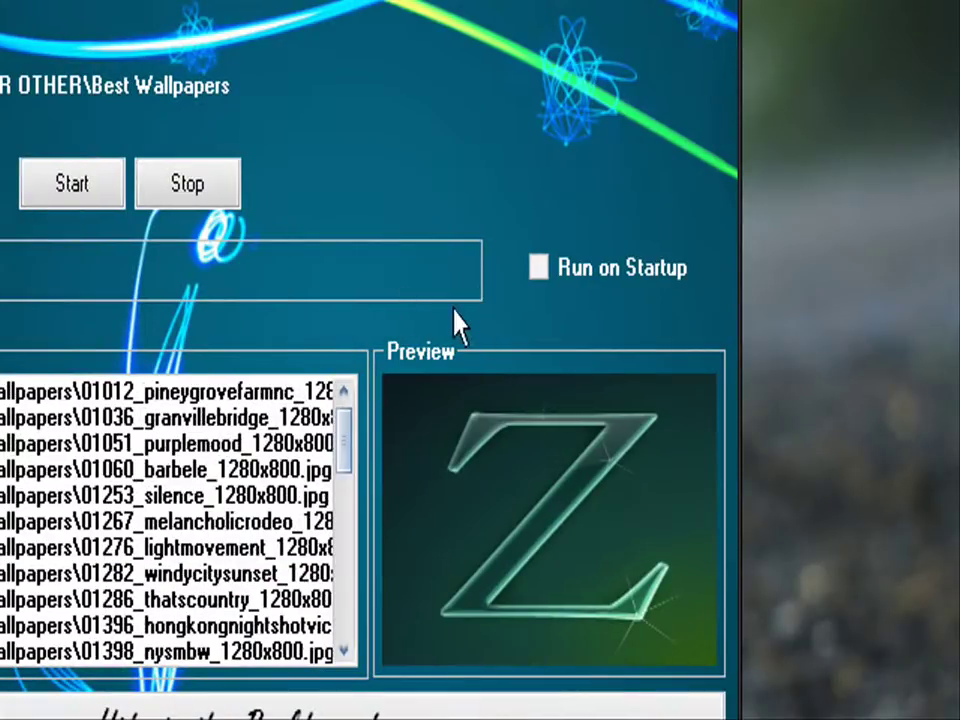
# Toggle the Run on Startup option and select 01253_silence_1280x800.jpg in the wallpaper list
pyautogui.click(541, 272)
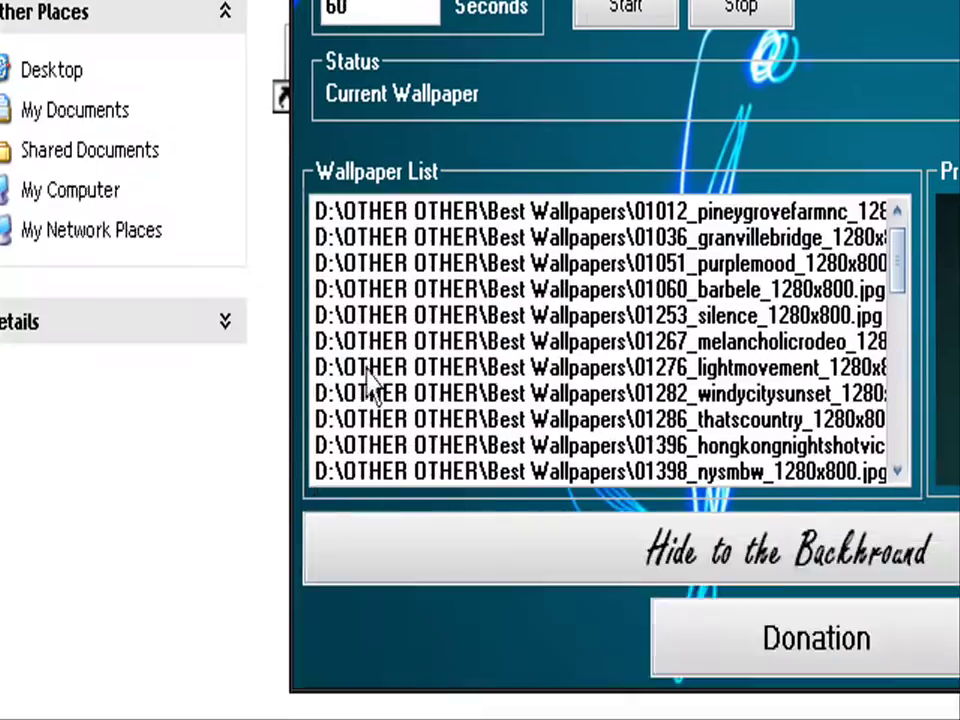
pyautogui.click(563, 370)
pyautogui.click(549, 316)
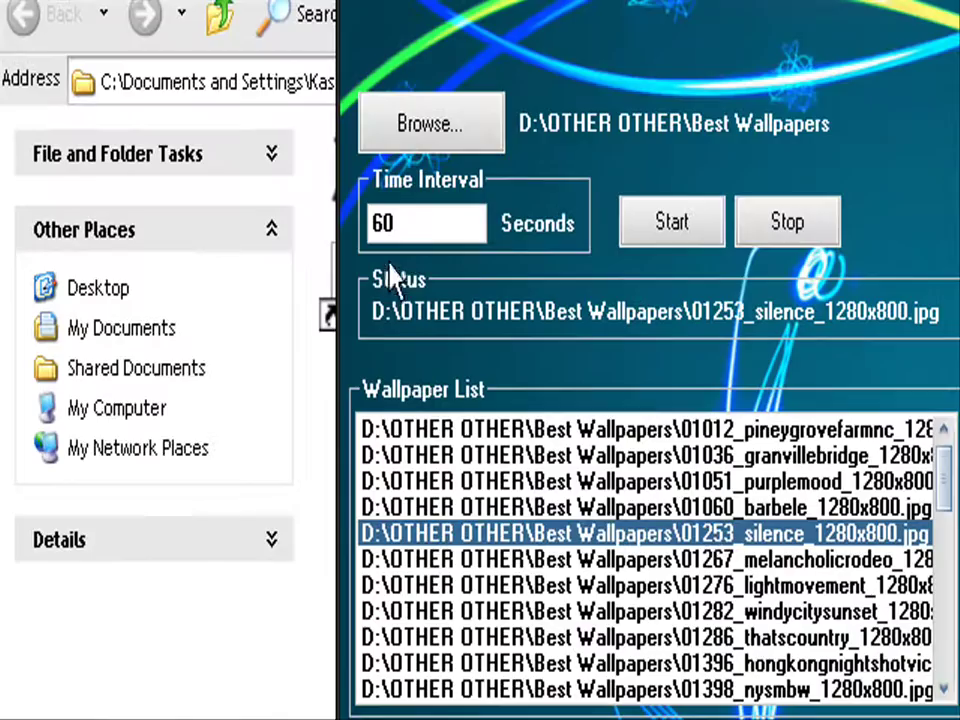
# Set the time interval to 10 seconds and start the automatic wallpaper changing
pyautogui.doubleClick(450, 228)
pyautogui.write('10')
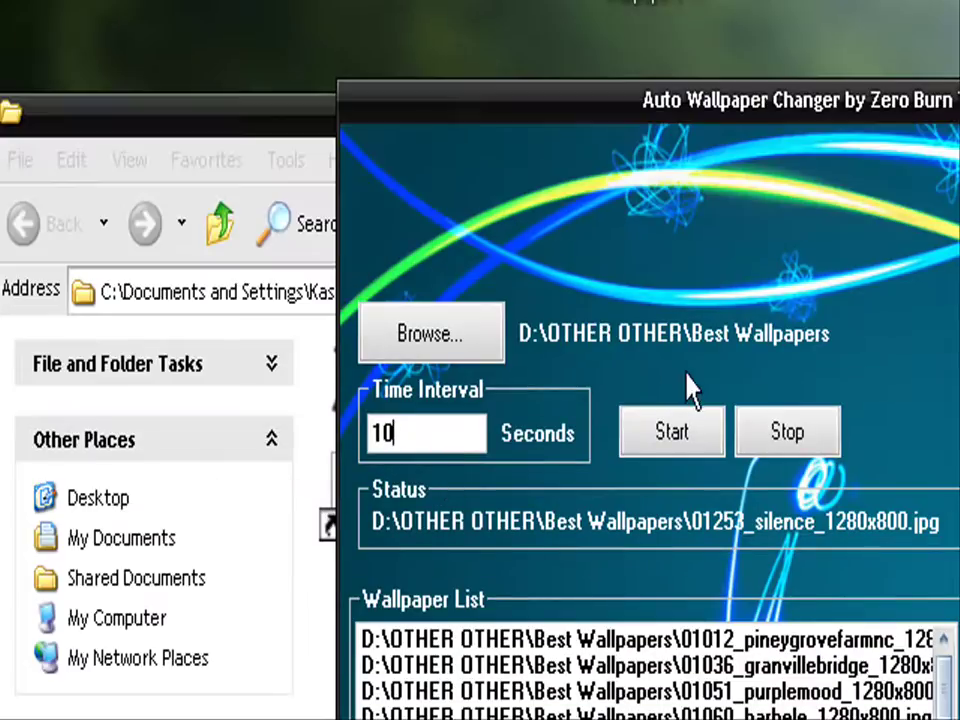
pyautogui.click(690, 216)
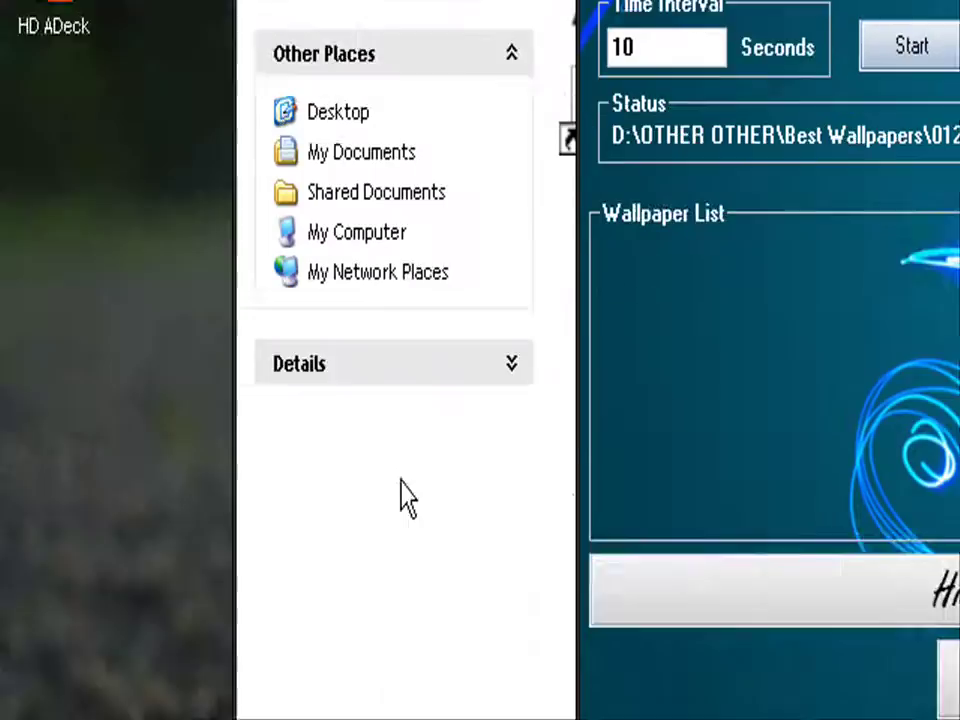
# Bring the AutoWallChange folder window to the front and minimize it
pyautogui.click(159, 454)
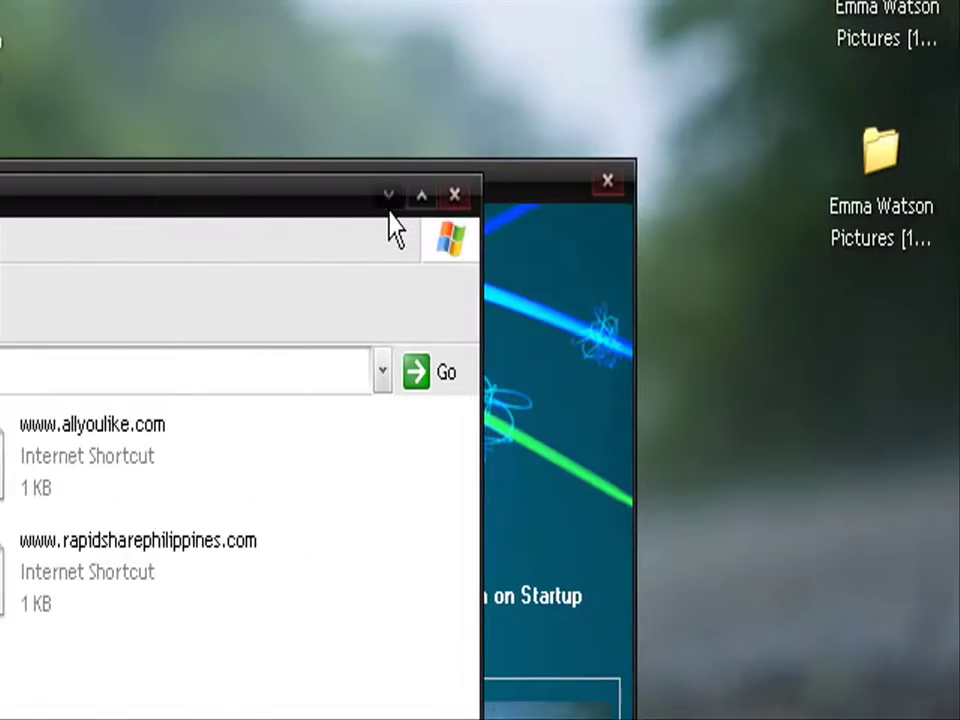
pyautogui.click(389, 196)
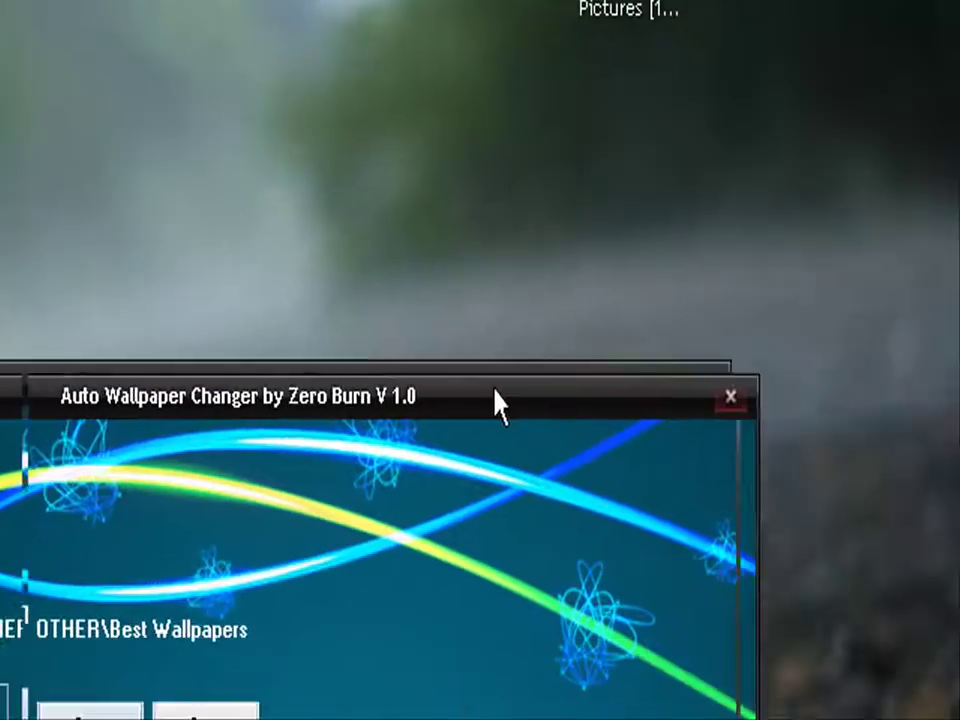